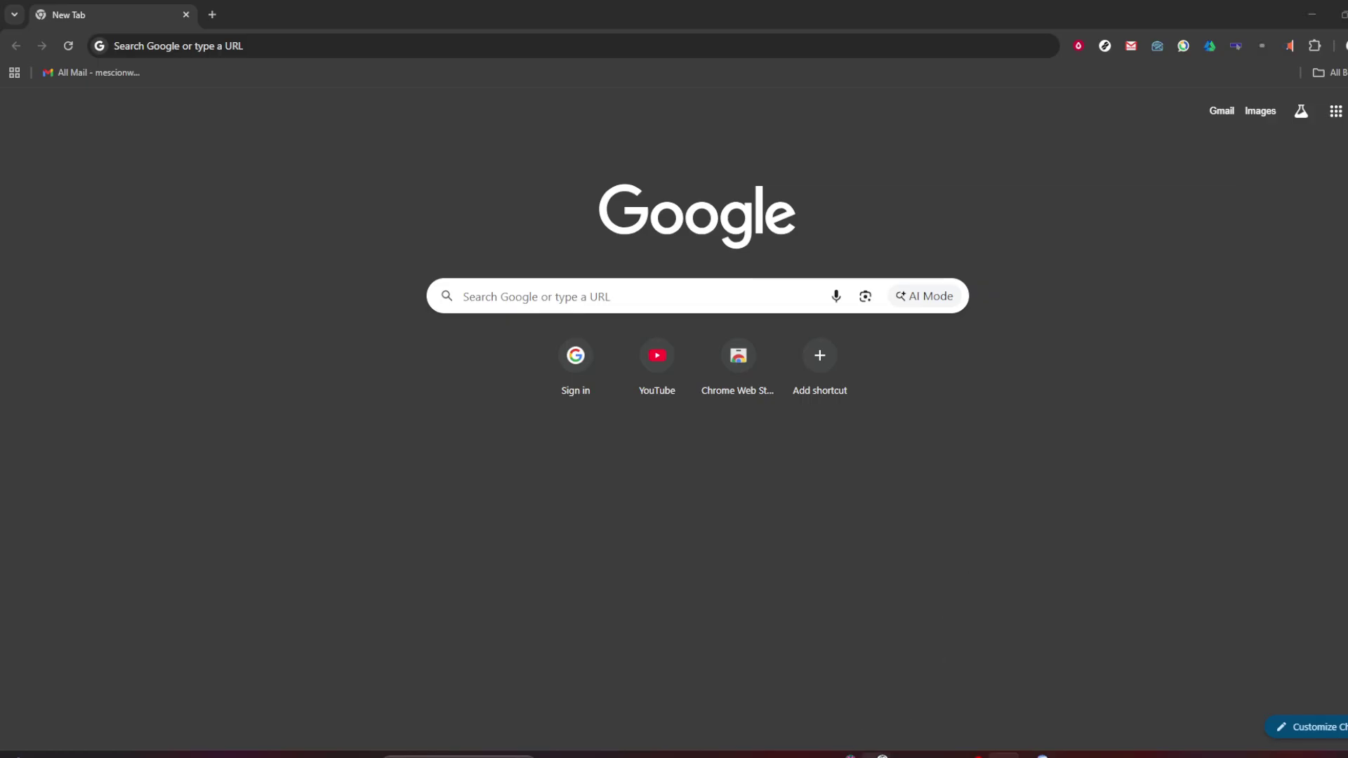
Switch to the Book1 workbook in Excel
{"action": "mouse_move", "coordinate": [778, 756]}
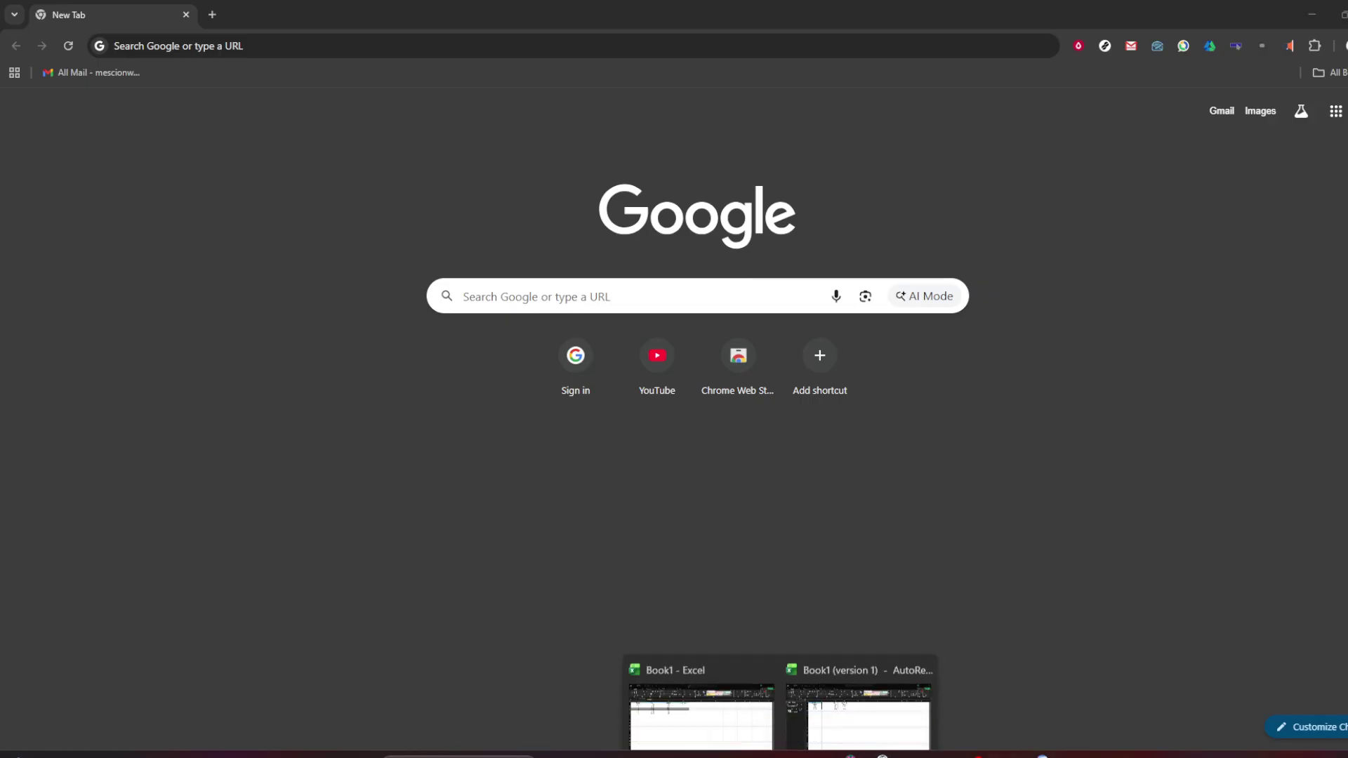
{"action": "left_click", "coordinate": [712, 709]}
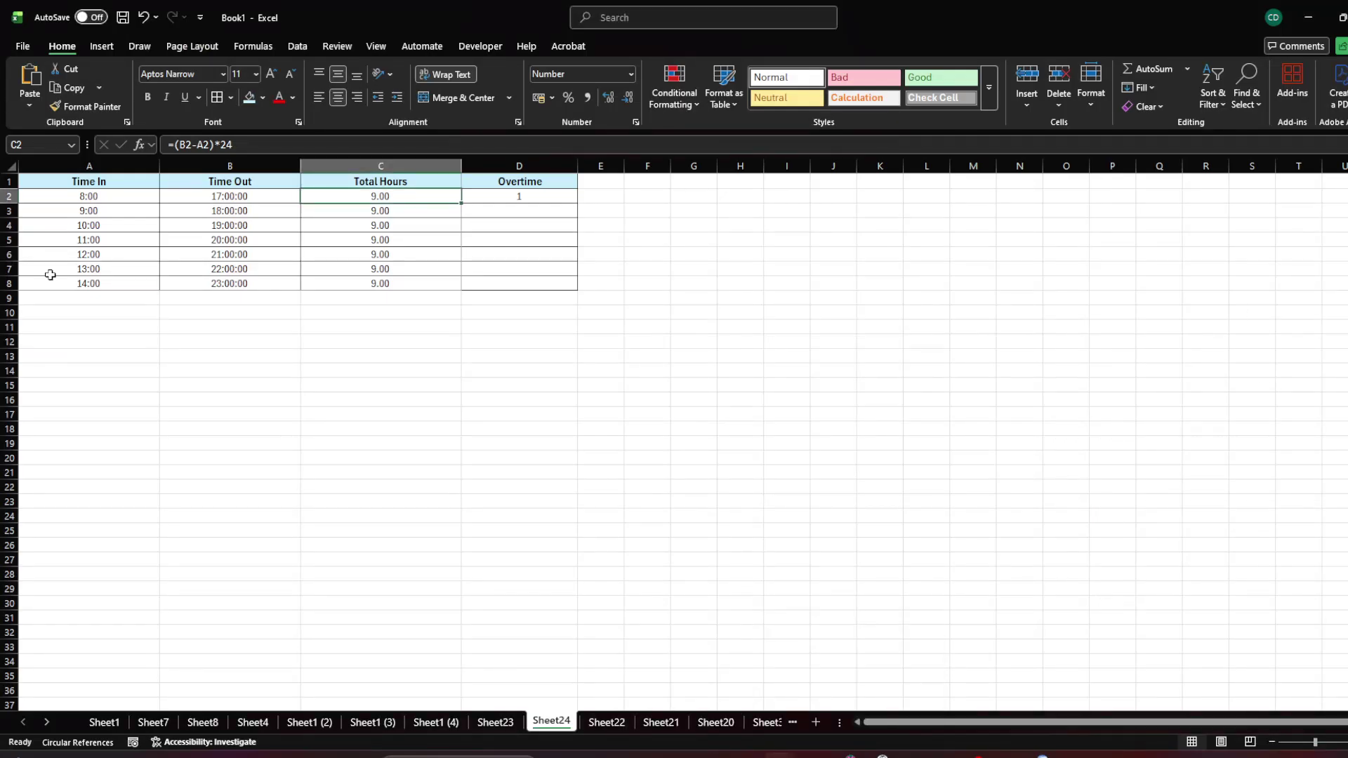
Examine the Time In and Time Out entries and the Total Hours formula in C2 that subtracts them
{"action": "left_click", "coordinate": [428, 268]}
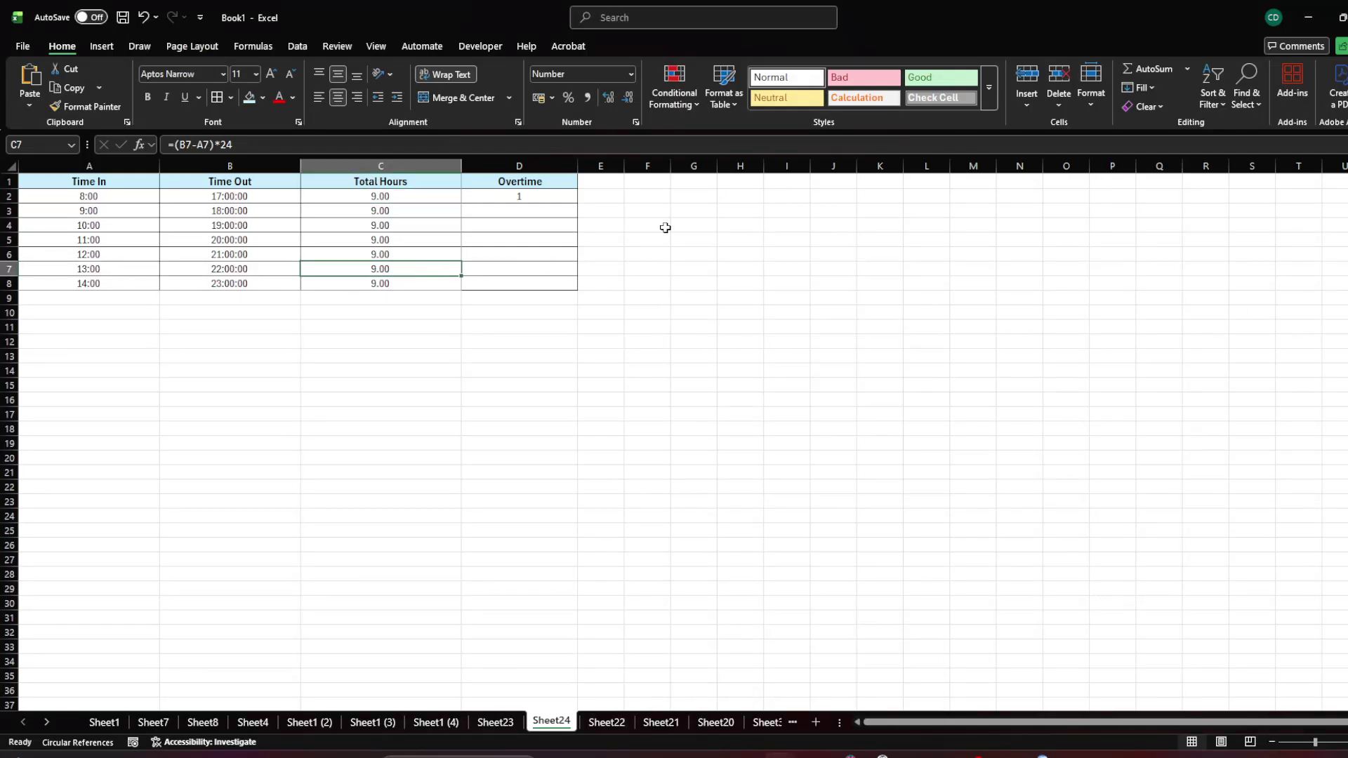
{"action": "left_click", "coordinate": [245, 195]}
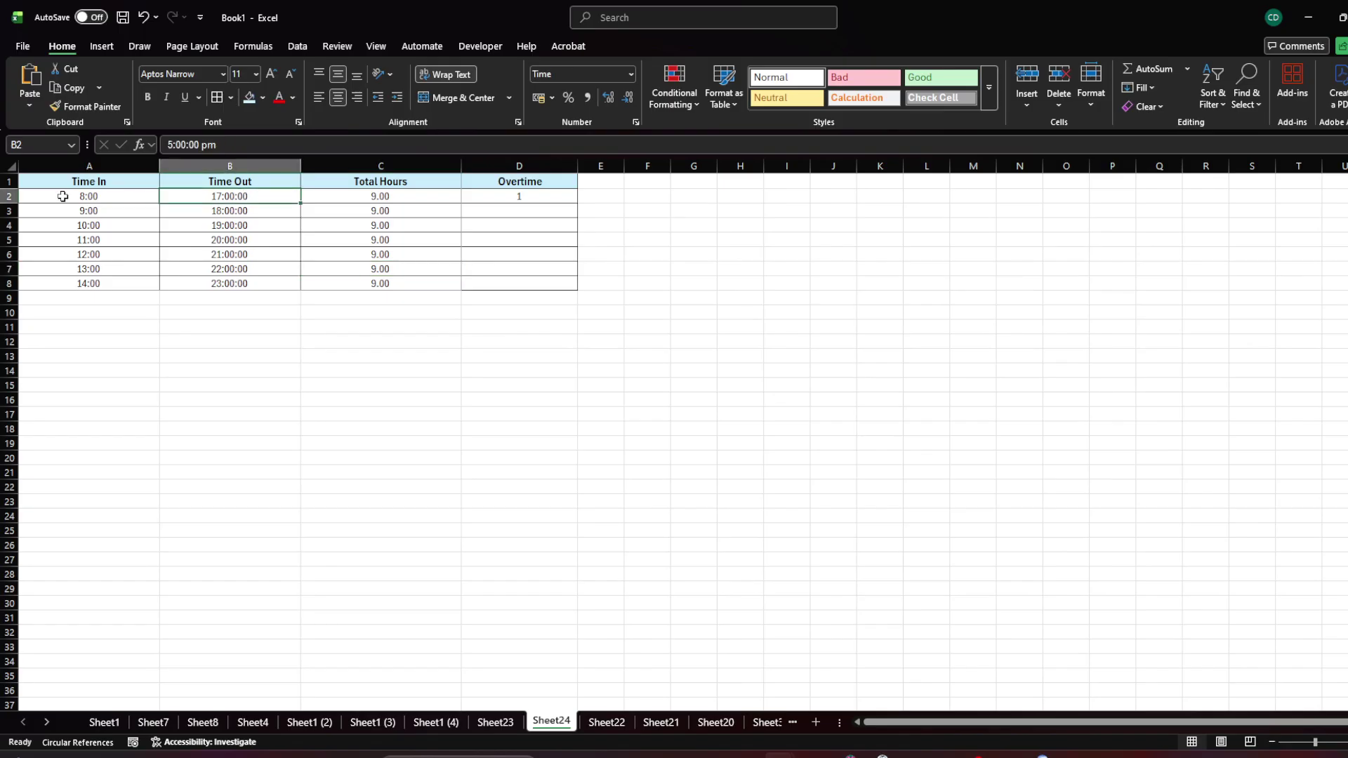
{"action": "left_click", "coordinate": [229, 204]}
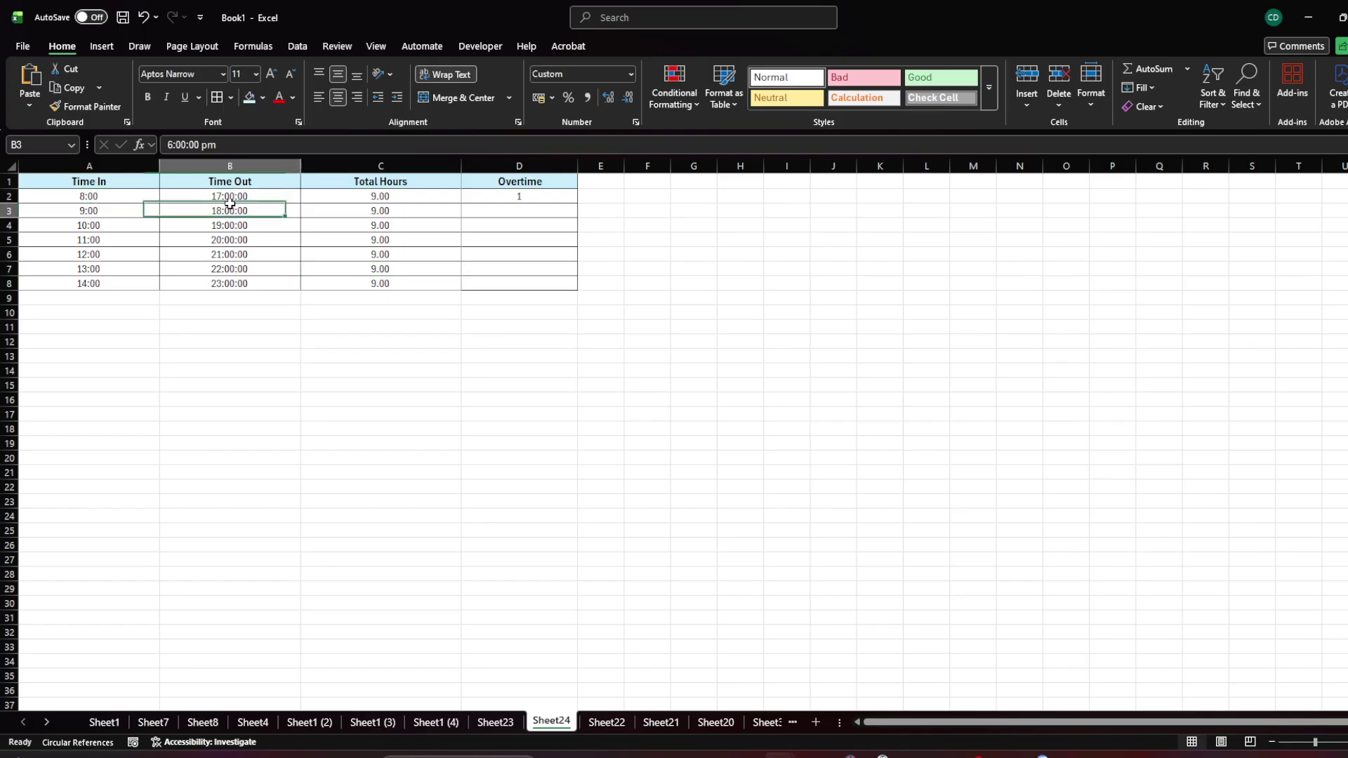
{"action": "left_click", "coordinate": [234, 195]}
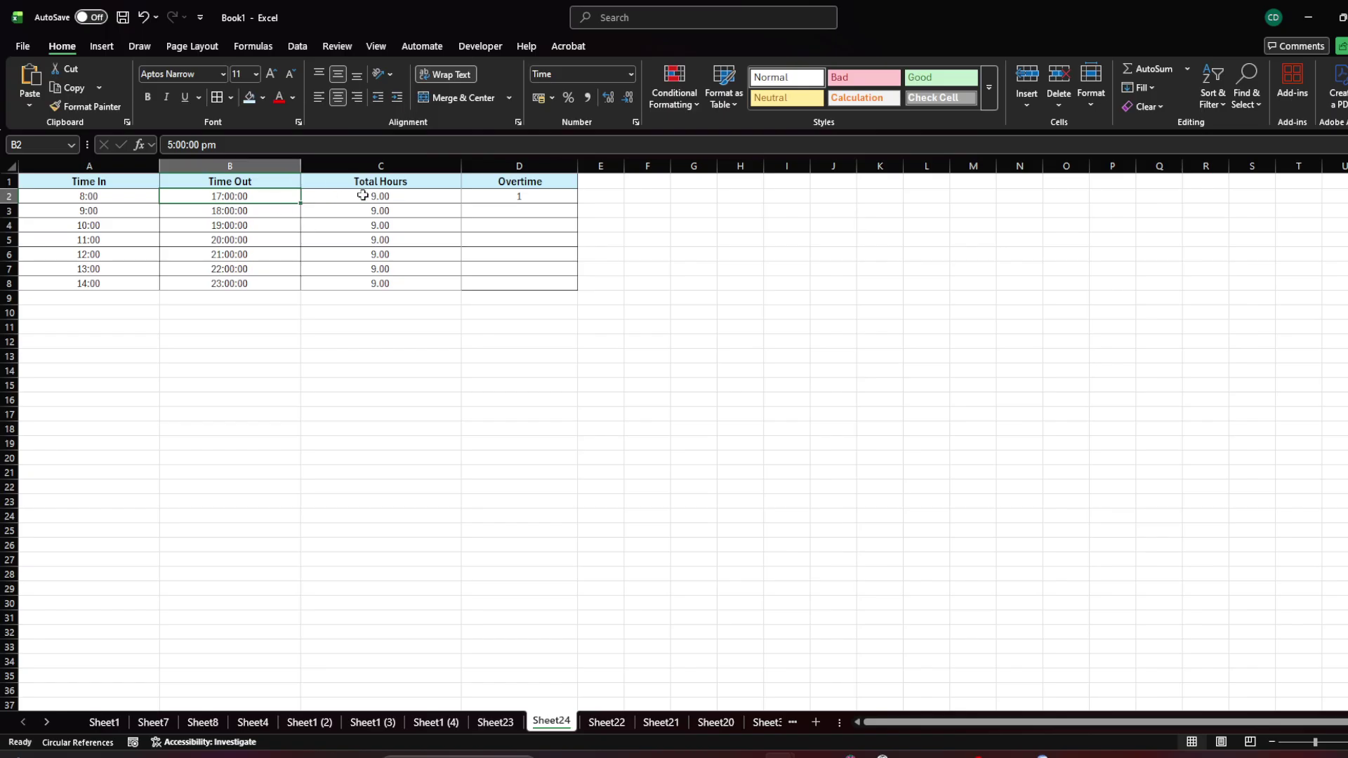
{"action": "left_click", "coordinate": [104, 196]}
{"action": "left_click", "coordinate": [199, 195]}
{"action": "left_click", "coordinate": [400, 196]}
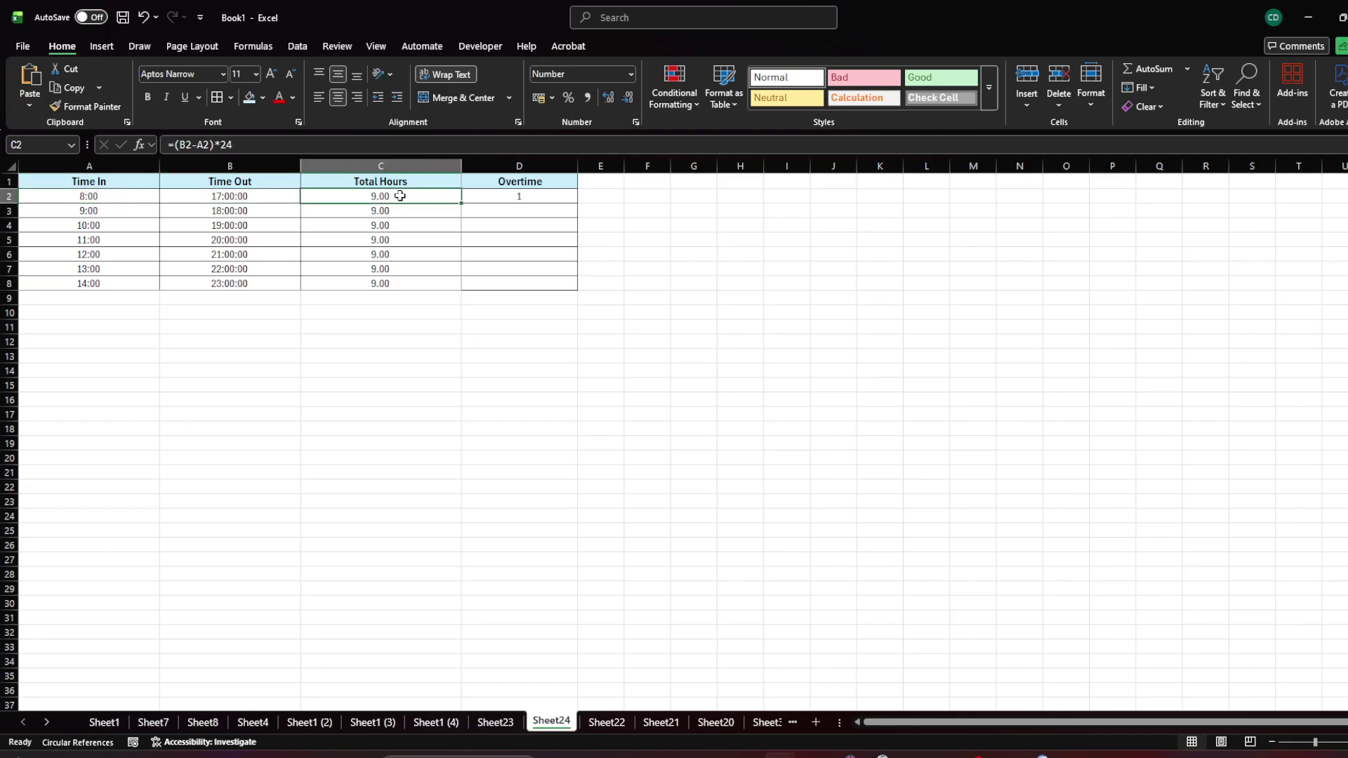
{"action": "double_click", "coordinate": [401, 196]}
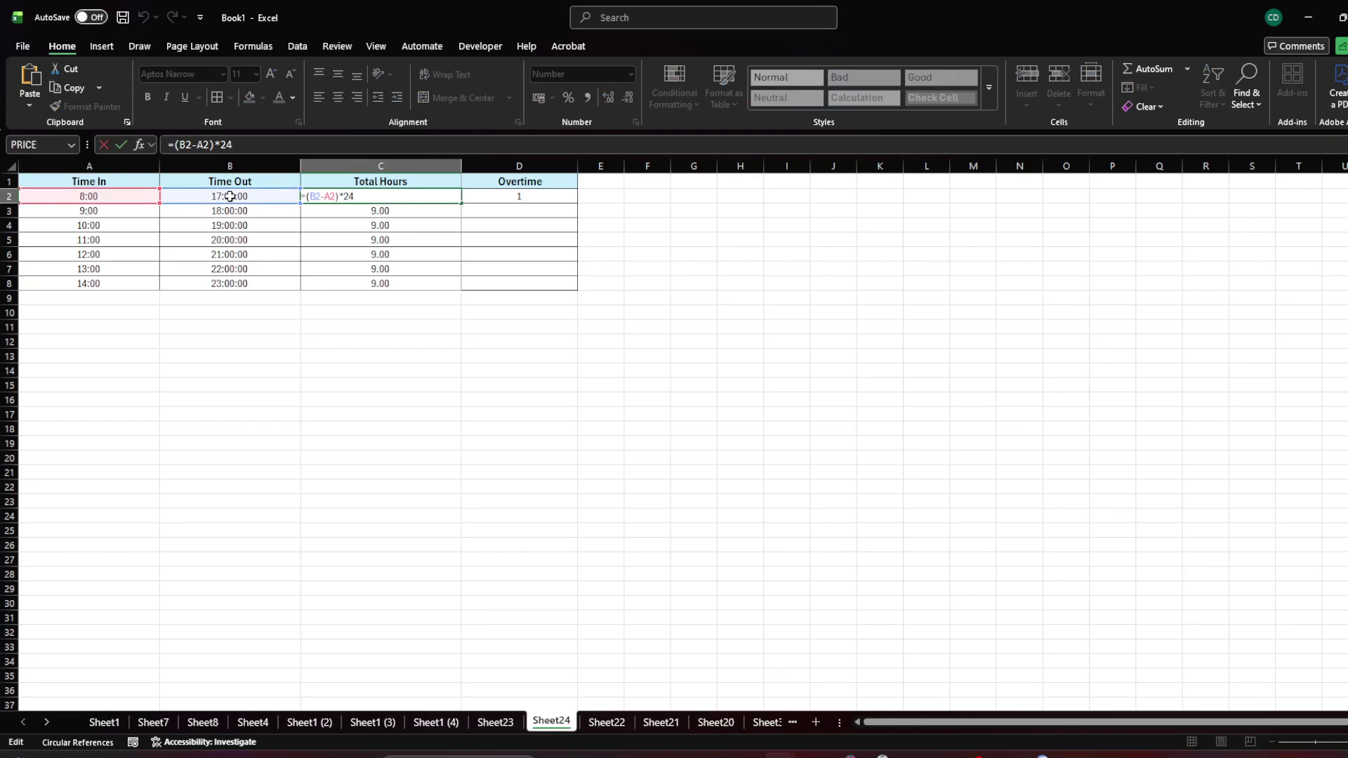
{"action": "left_click", "coordinate": [341, 196]}
{"action": "key", "text": "Return"}
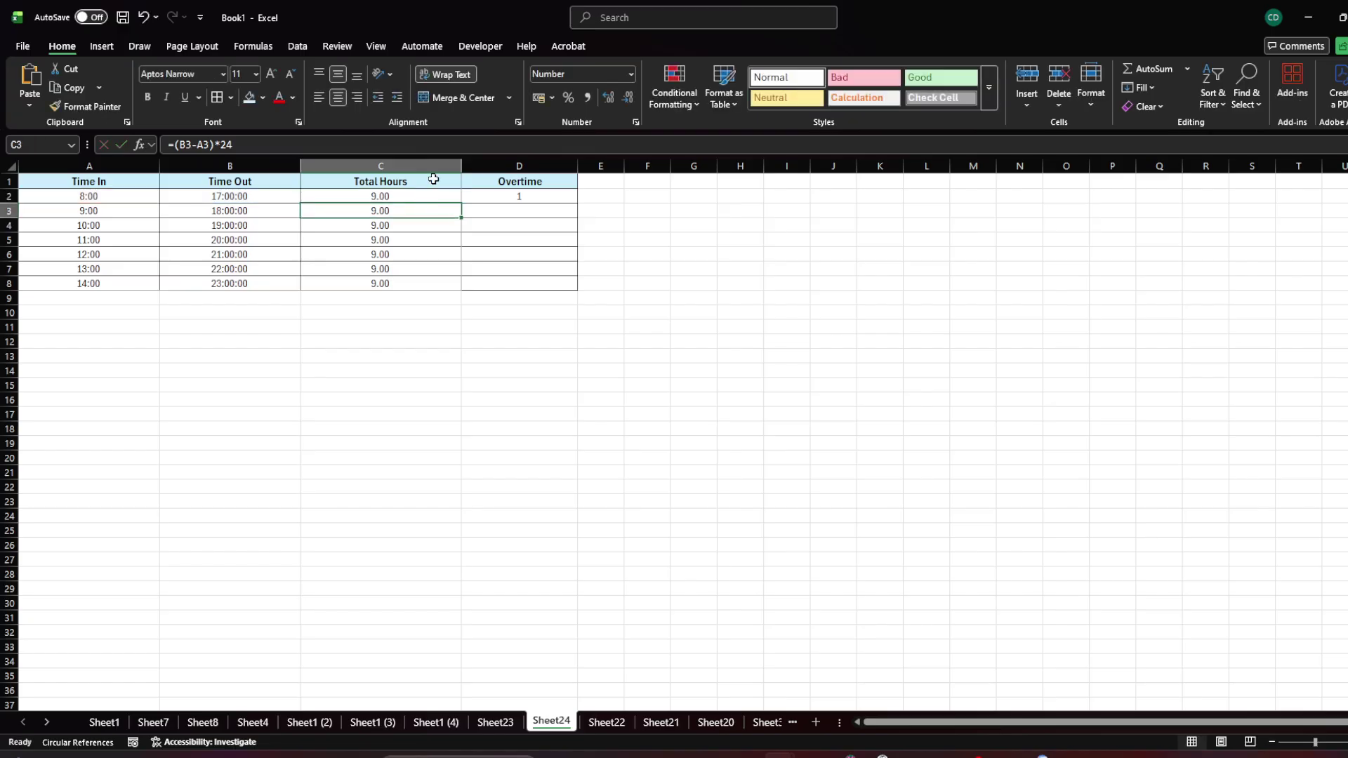
Apply the Number format to the Total Hours cell C2
{"action": "left_click", "coordinate": [400, 198]}
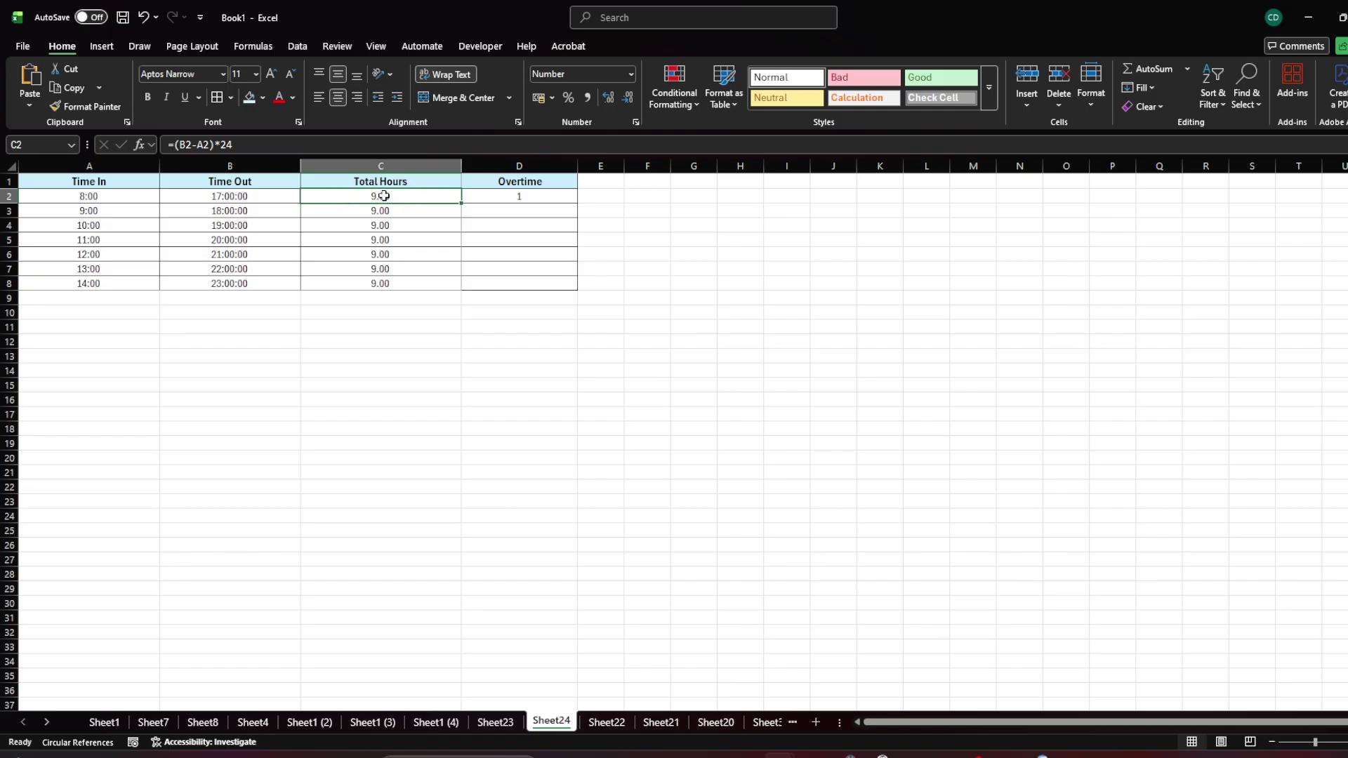
{"action": "left_click", "coordinate": [631, 73]}
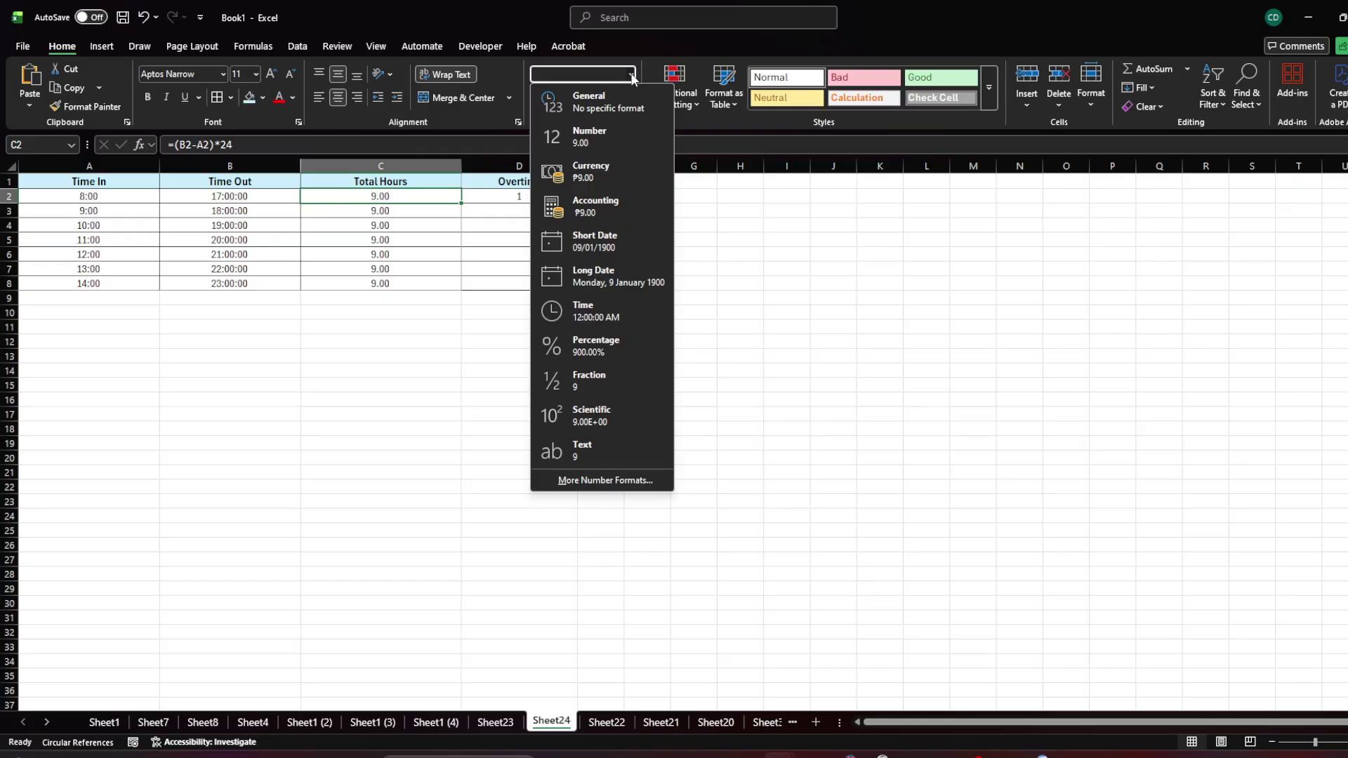
{"action": "left_click", "coordinate": [586, 140]}
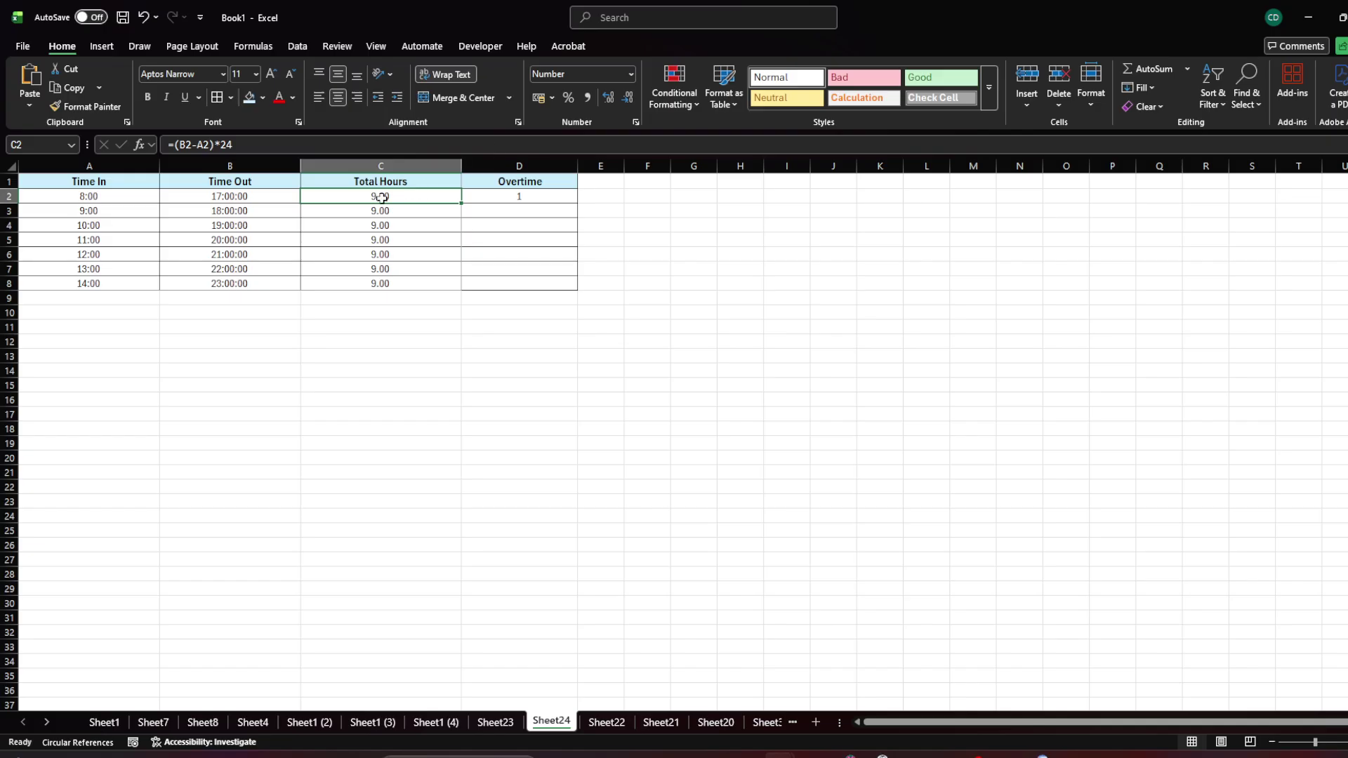
{"action": "left_click", "coordinate": [402, 211]}
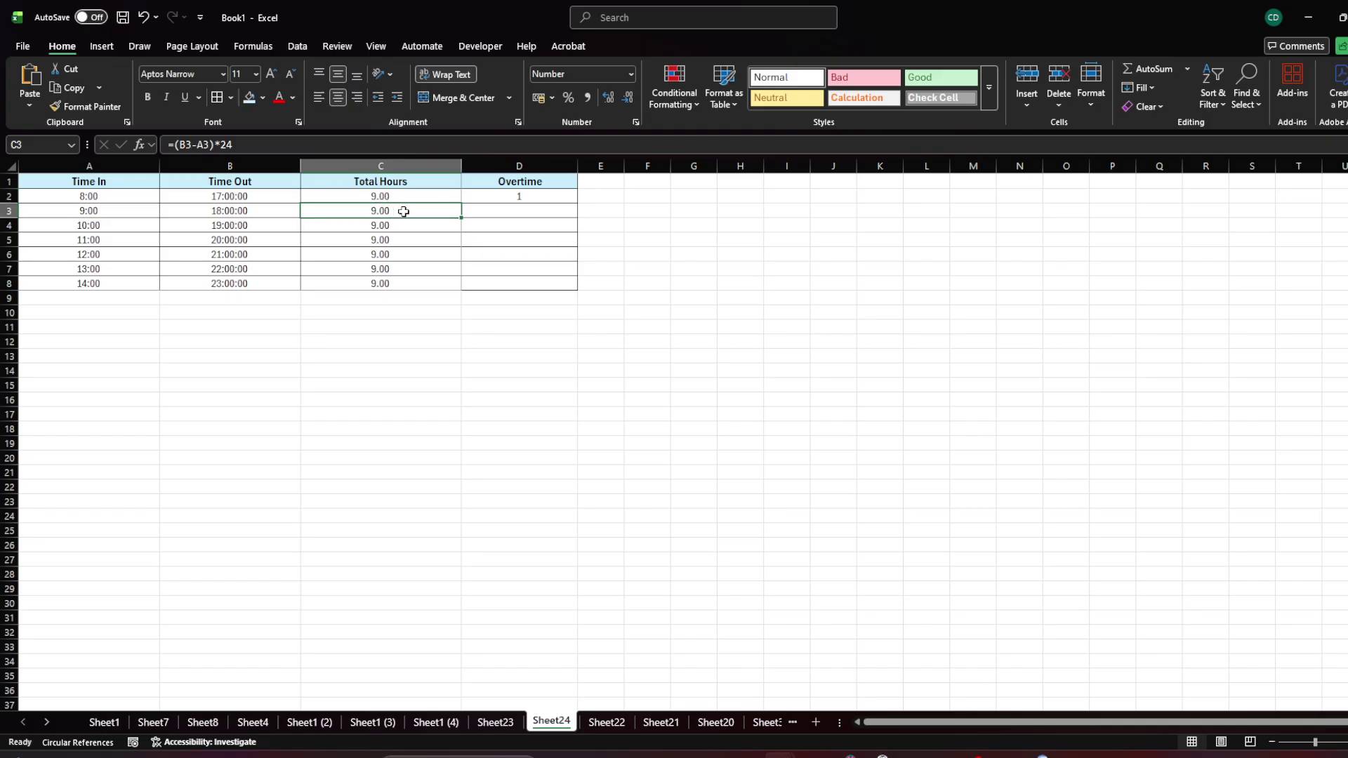
{"action": "left_click", "coordinate": [418, 196]}
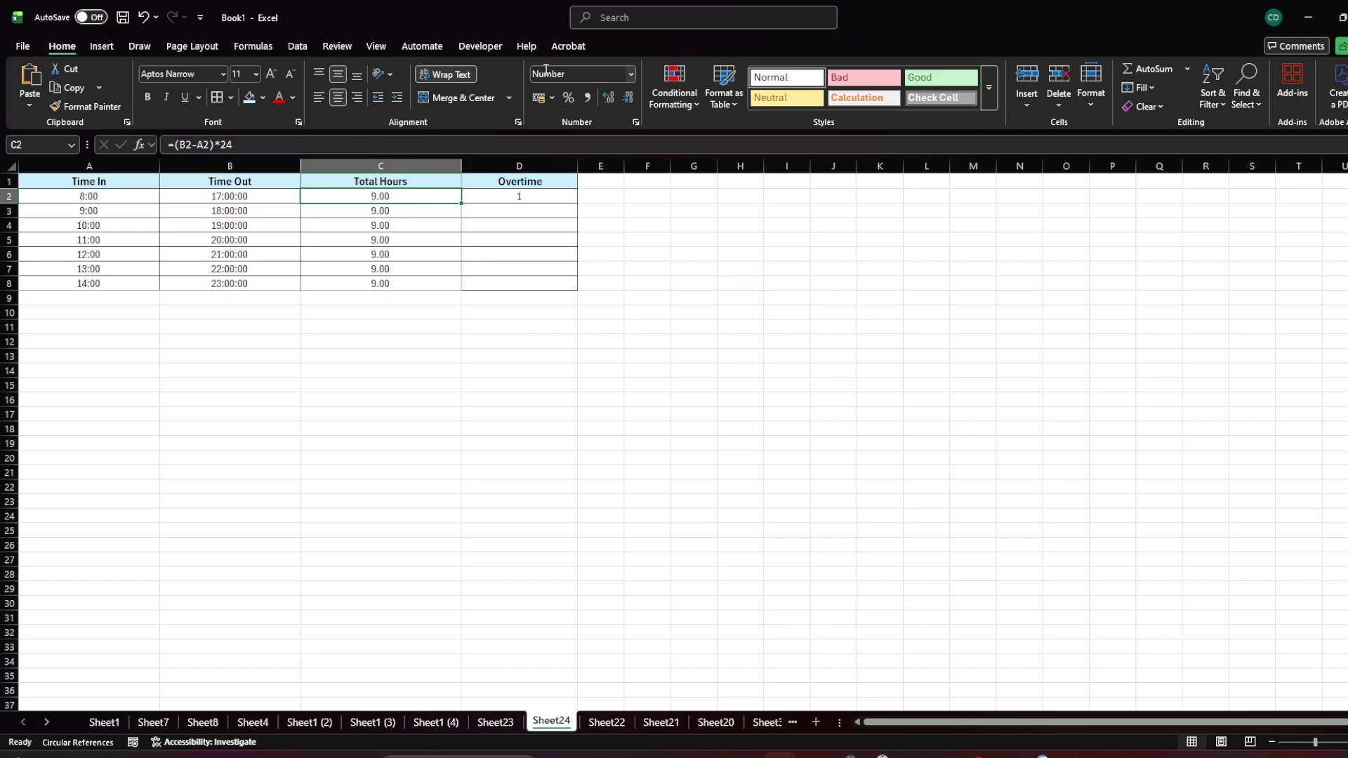
Review the Overtime formula in D2, fill it down through D8, and check the copied formulas
{"action": "left_click", "coordinate": [504, 195]}
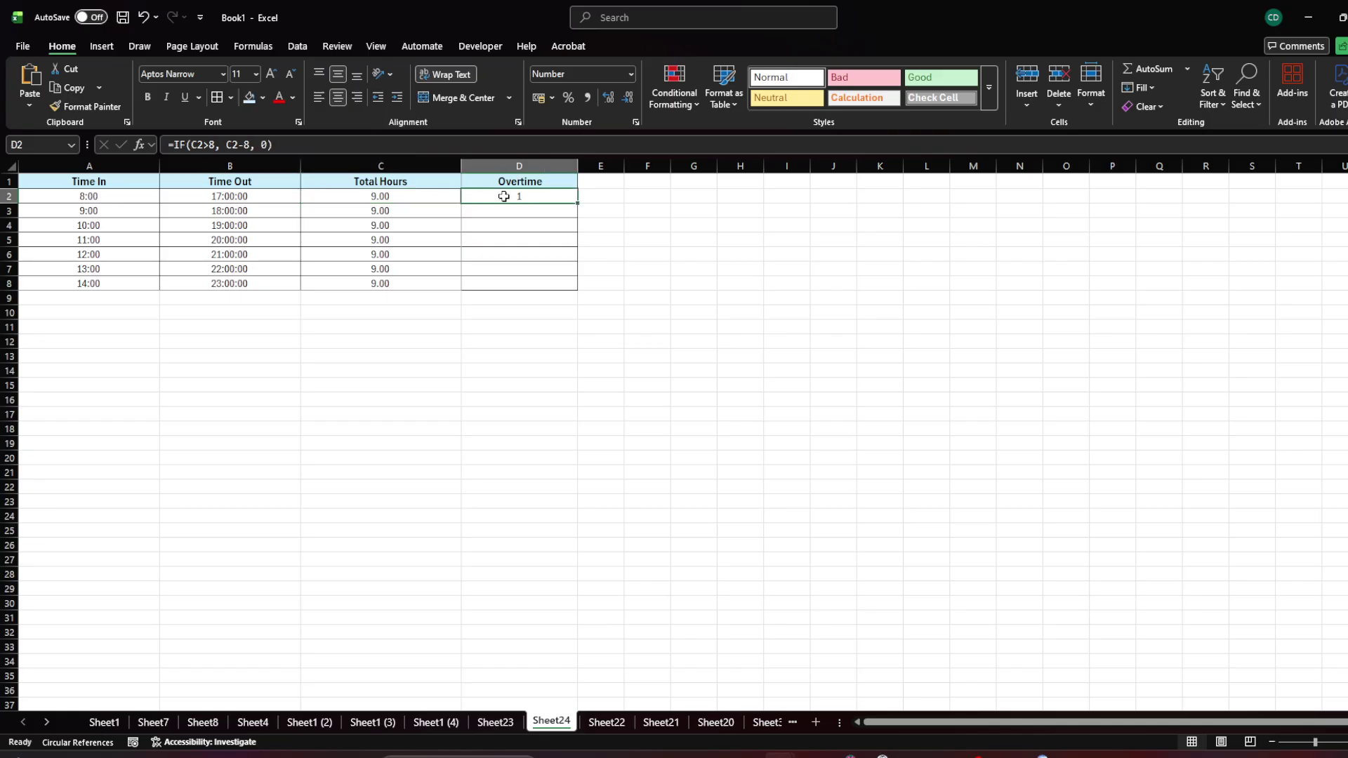
{"action": "double_click", "coordinate": [558, 196]}
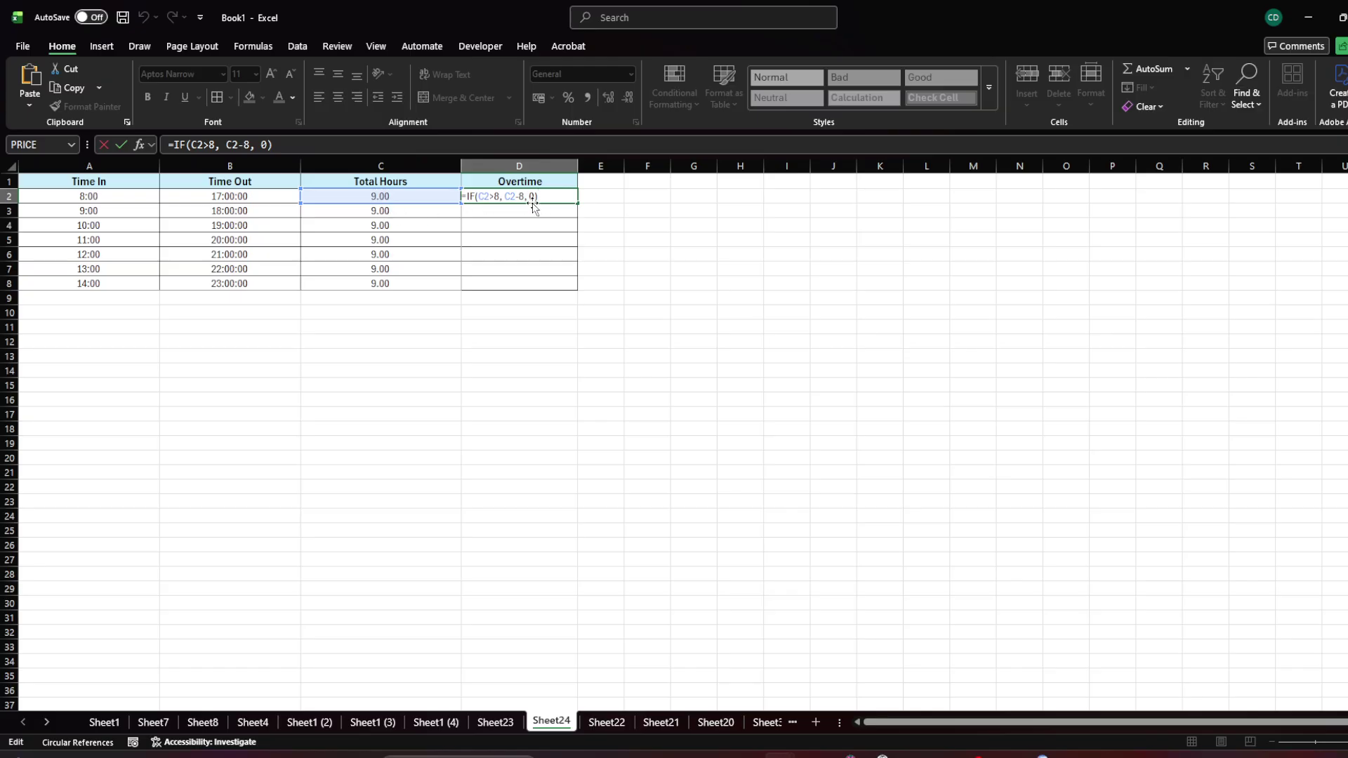
{"action": "key", "text": "Return"}
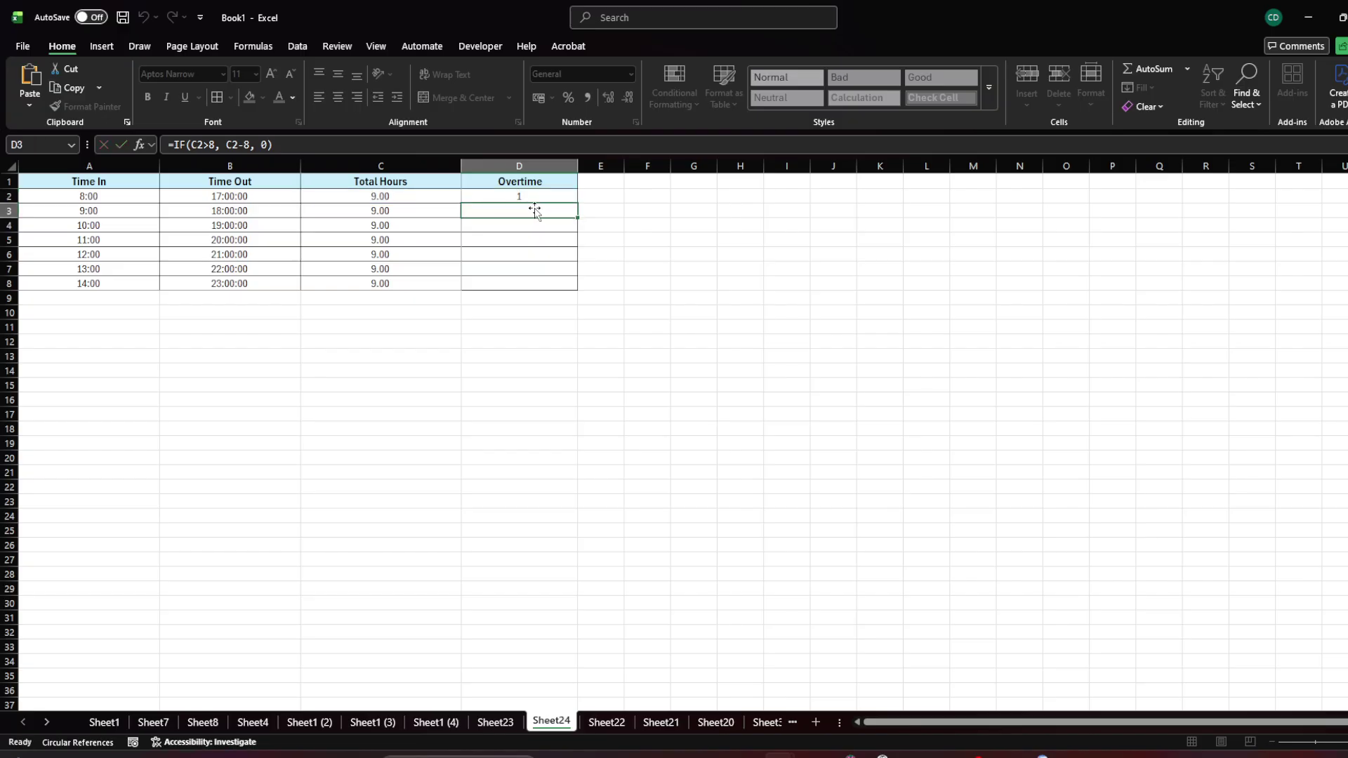
{"action": "left_click", "coordinate": [530, 196]}
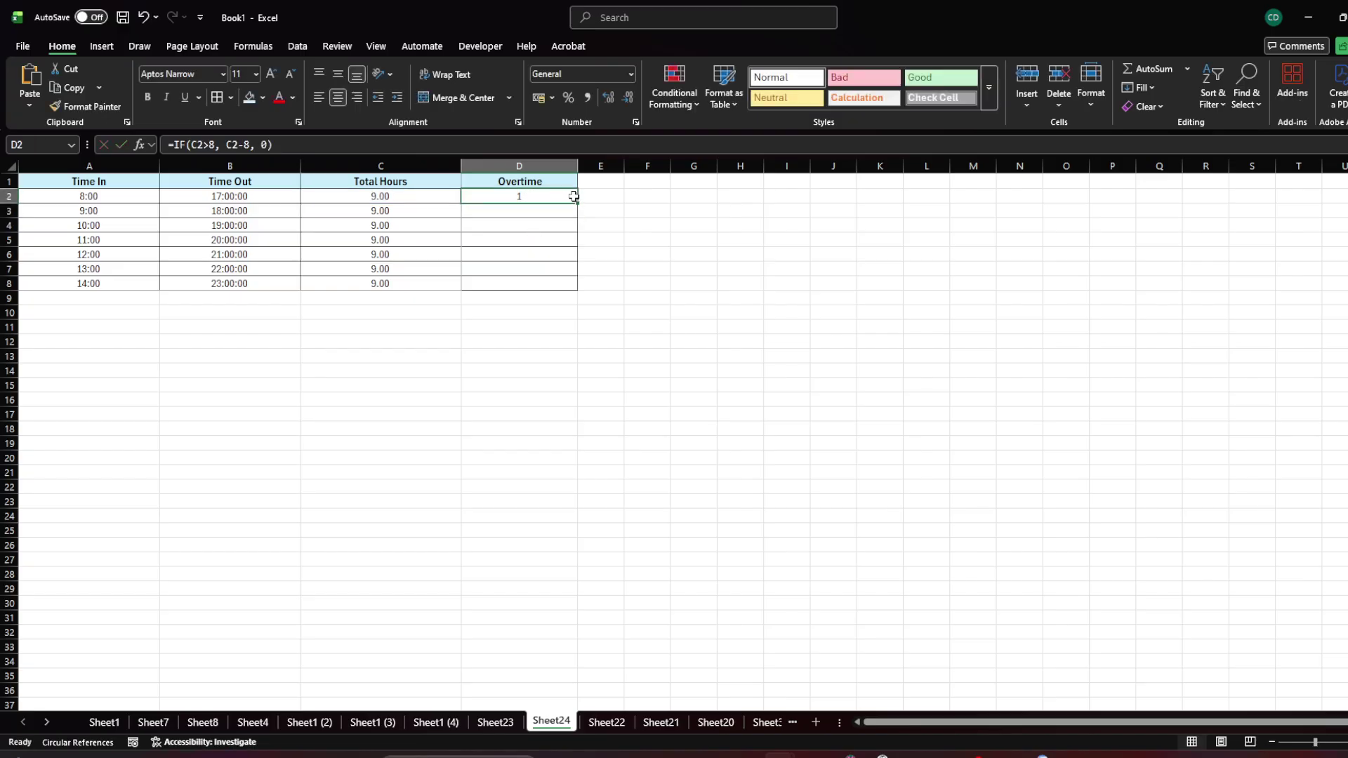
{"action": "left_click_drag", "start_coordinate": [578, 203], "coordinate": [568, 290]}
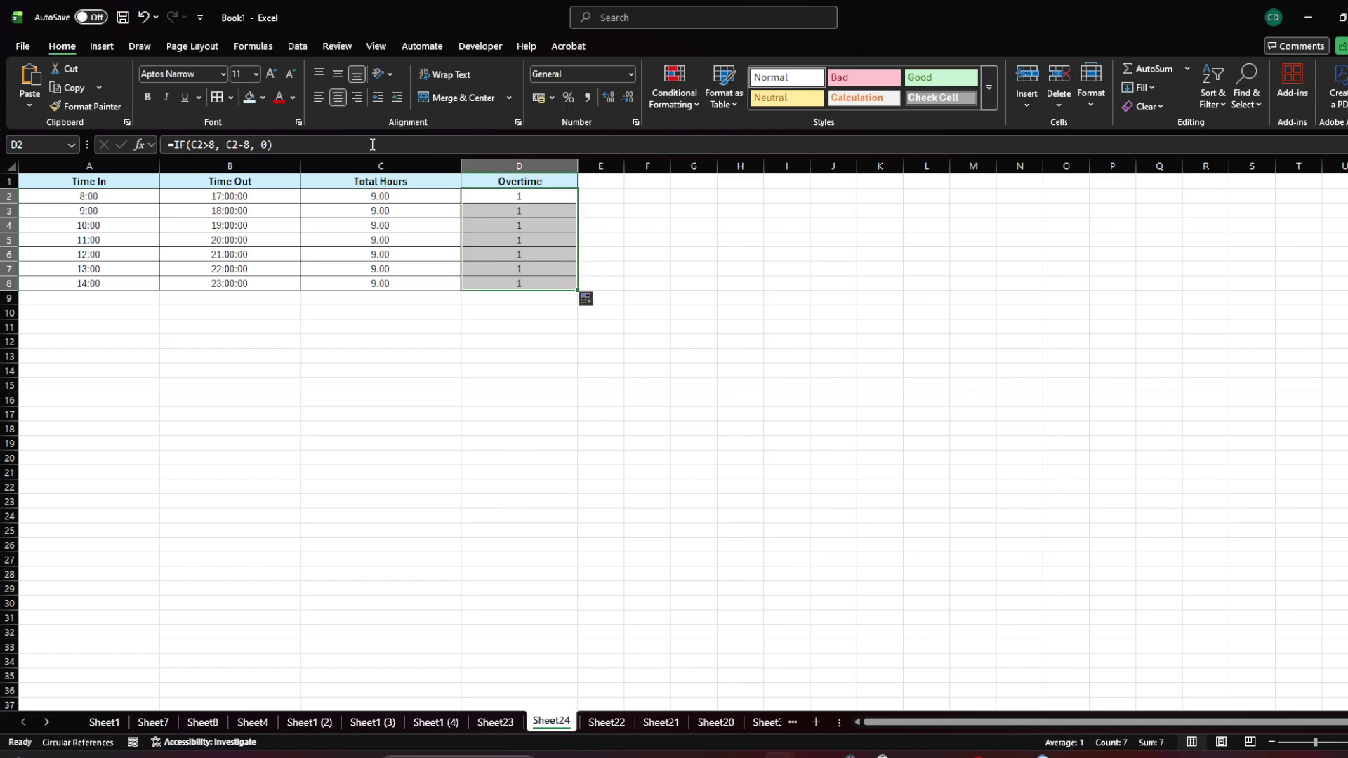
{"action": "left_click", "coordinate": [565, 245]}
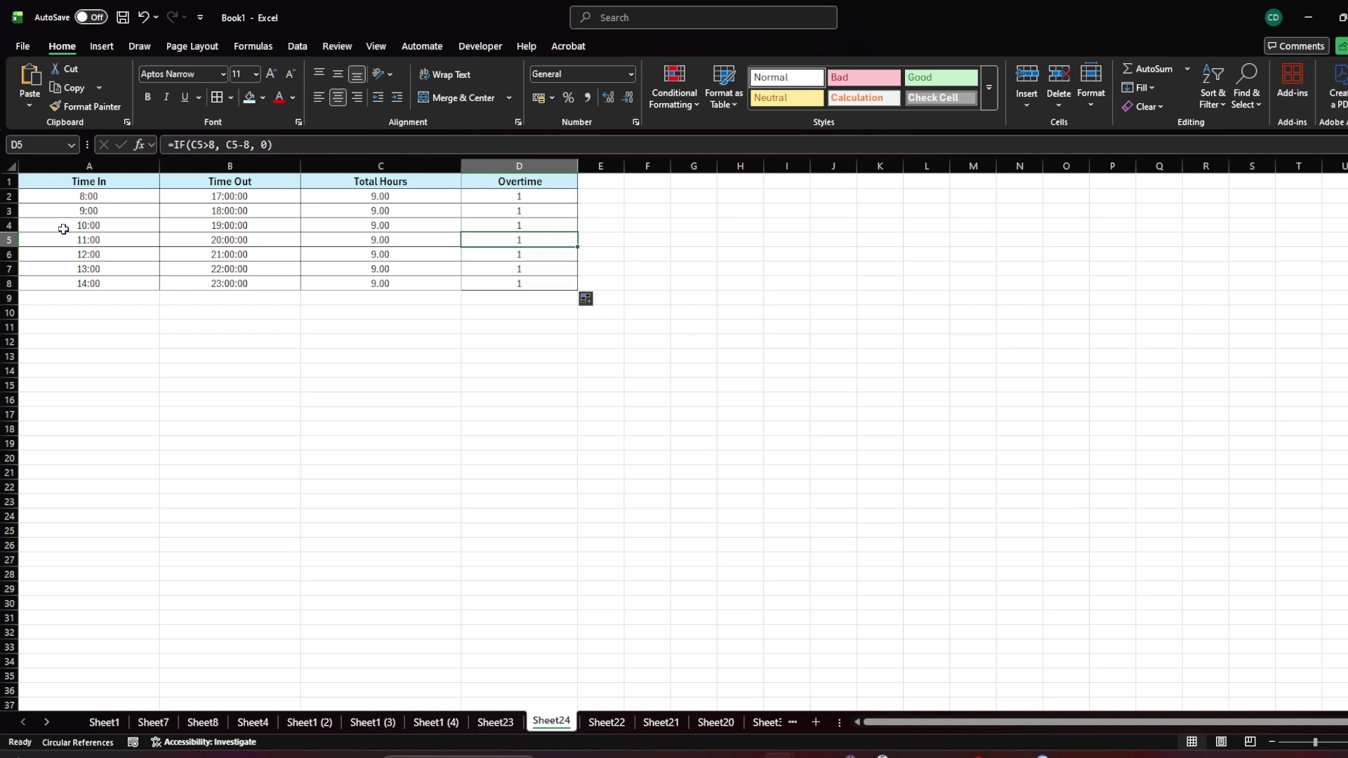
{"action": "left_click", "coordinate": [154, 222]}
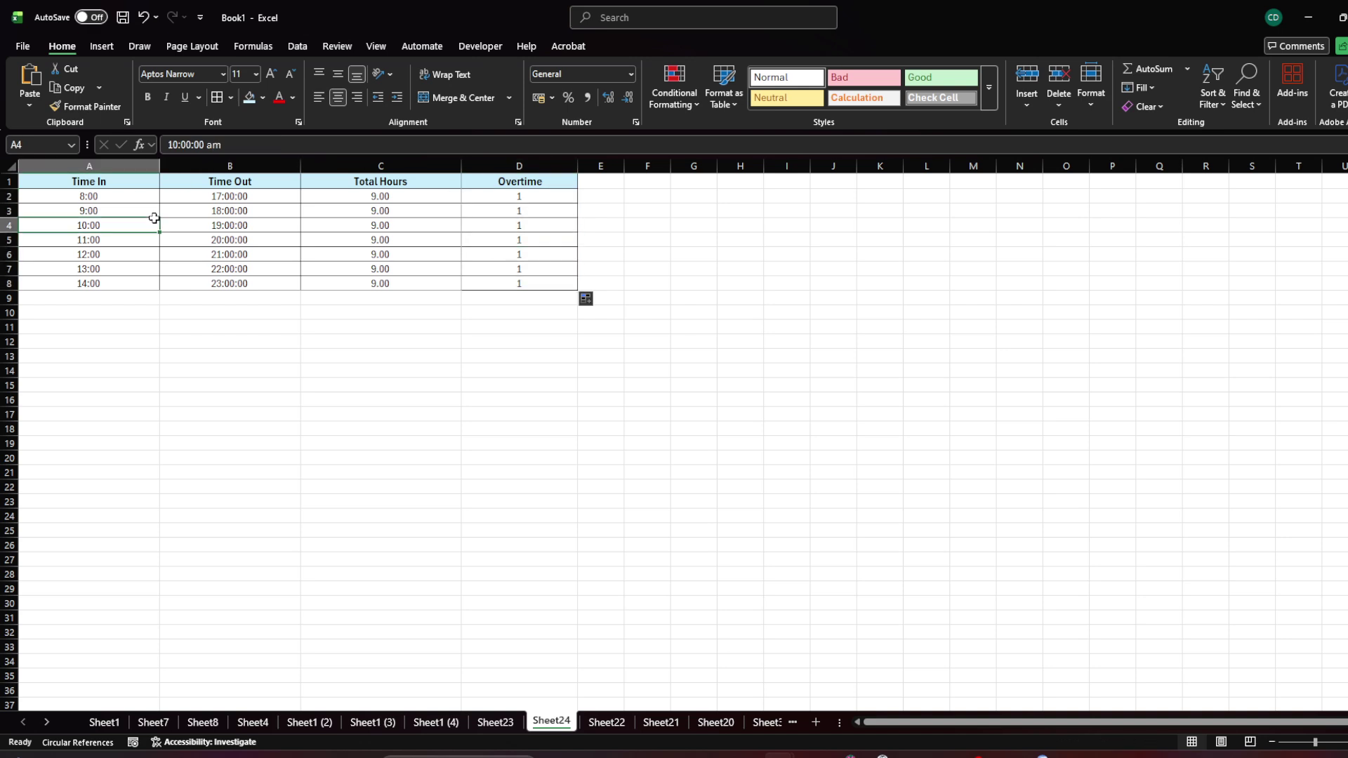
{"action": "left_click", "coordinate": [528, 202]}
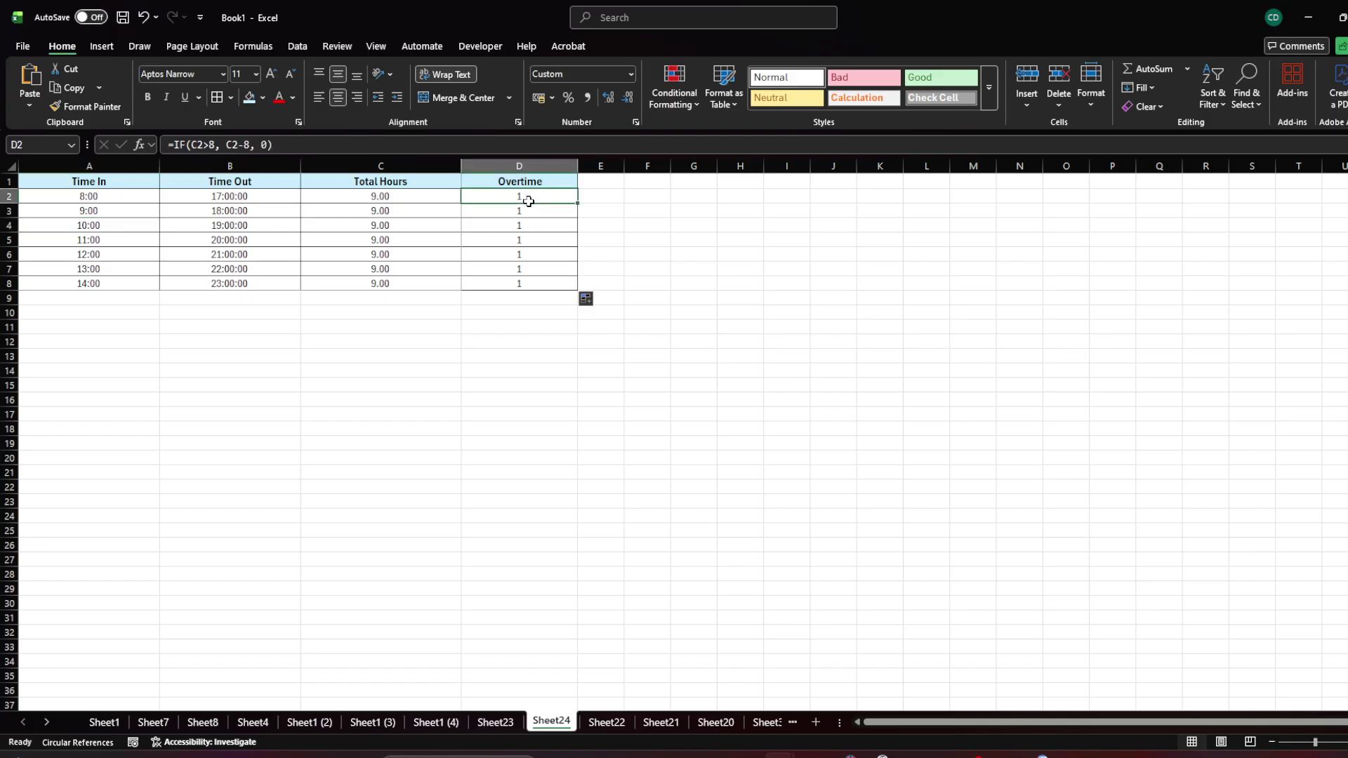
{"action": "left_click", "coordinate": [525, 214]}
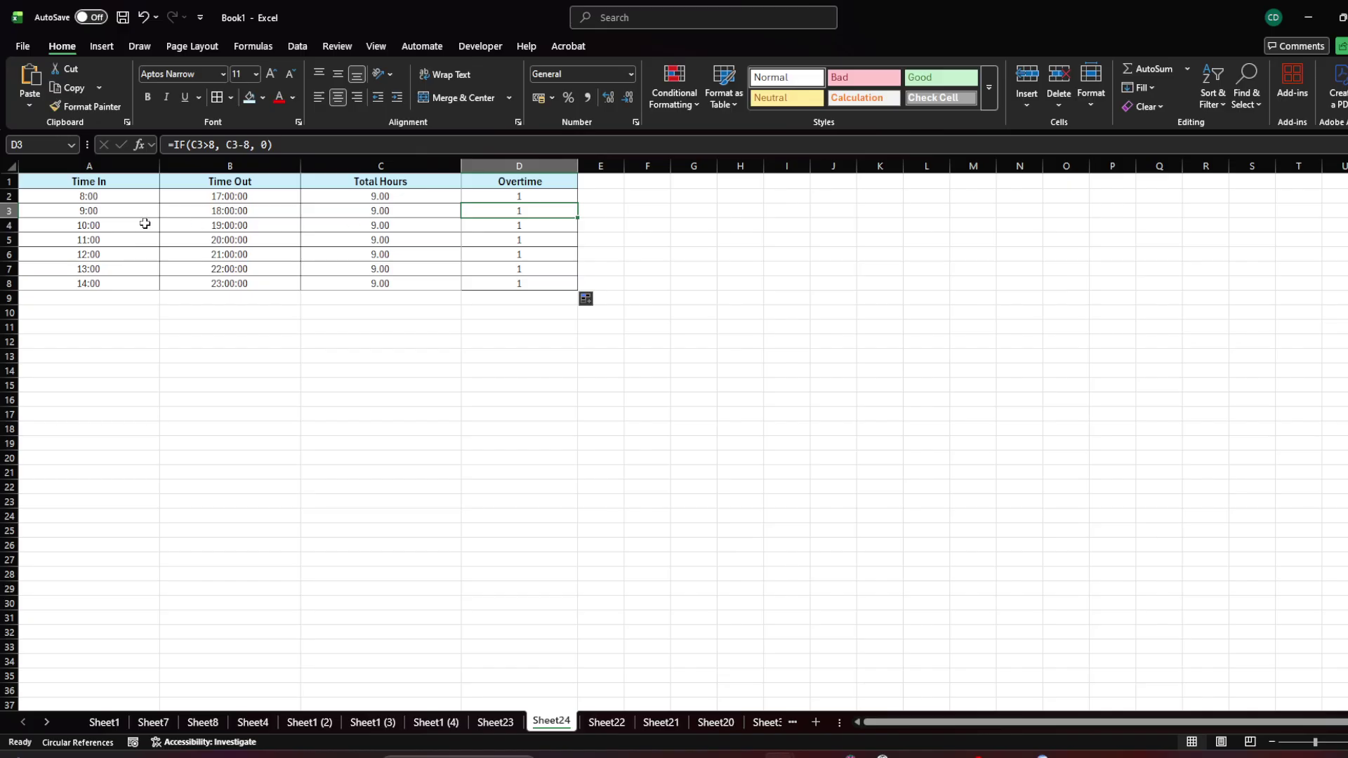
Change the Time Out in B4 to 9:00:00 pm
{"action": "left_click", "coordinate": [92, 222]}
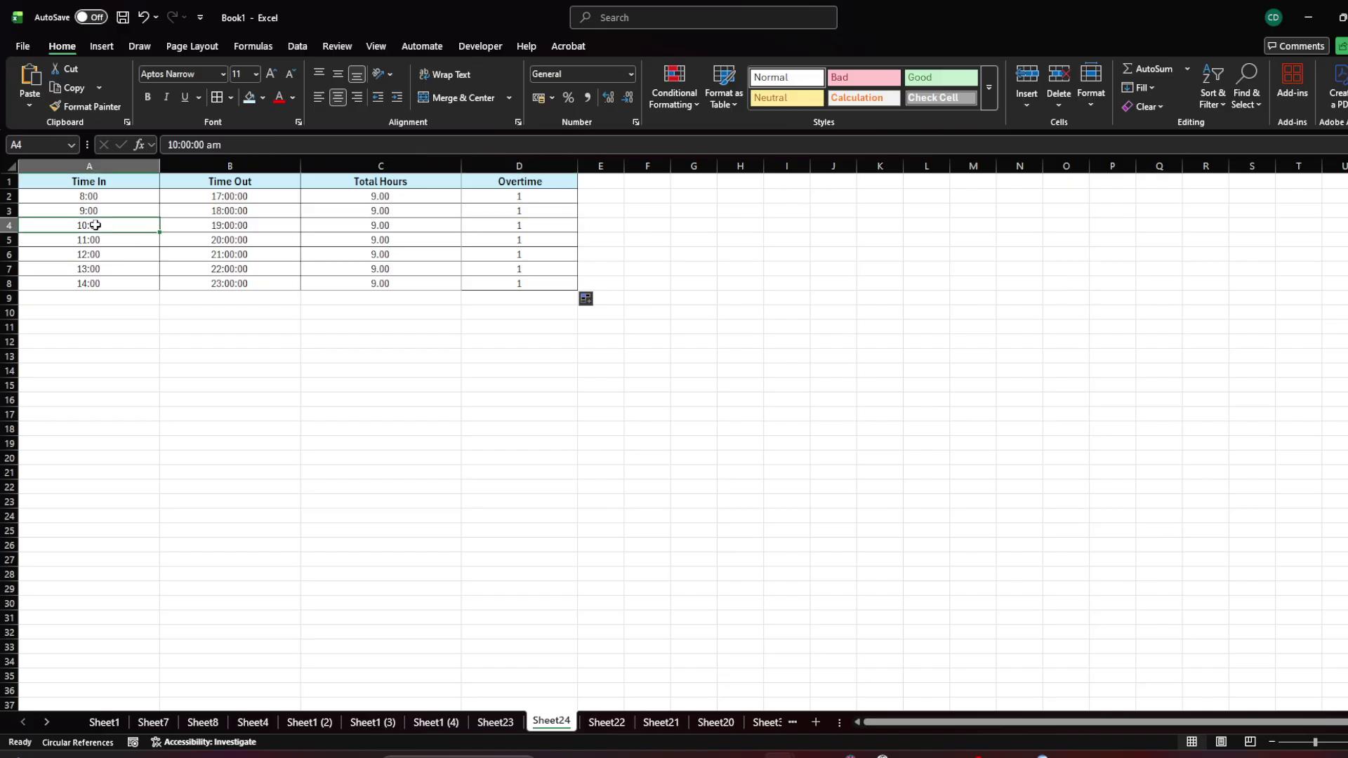
{"action": "left_click", "coordinate": [221, 225]}
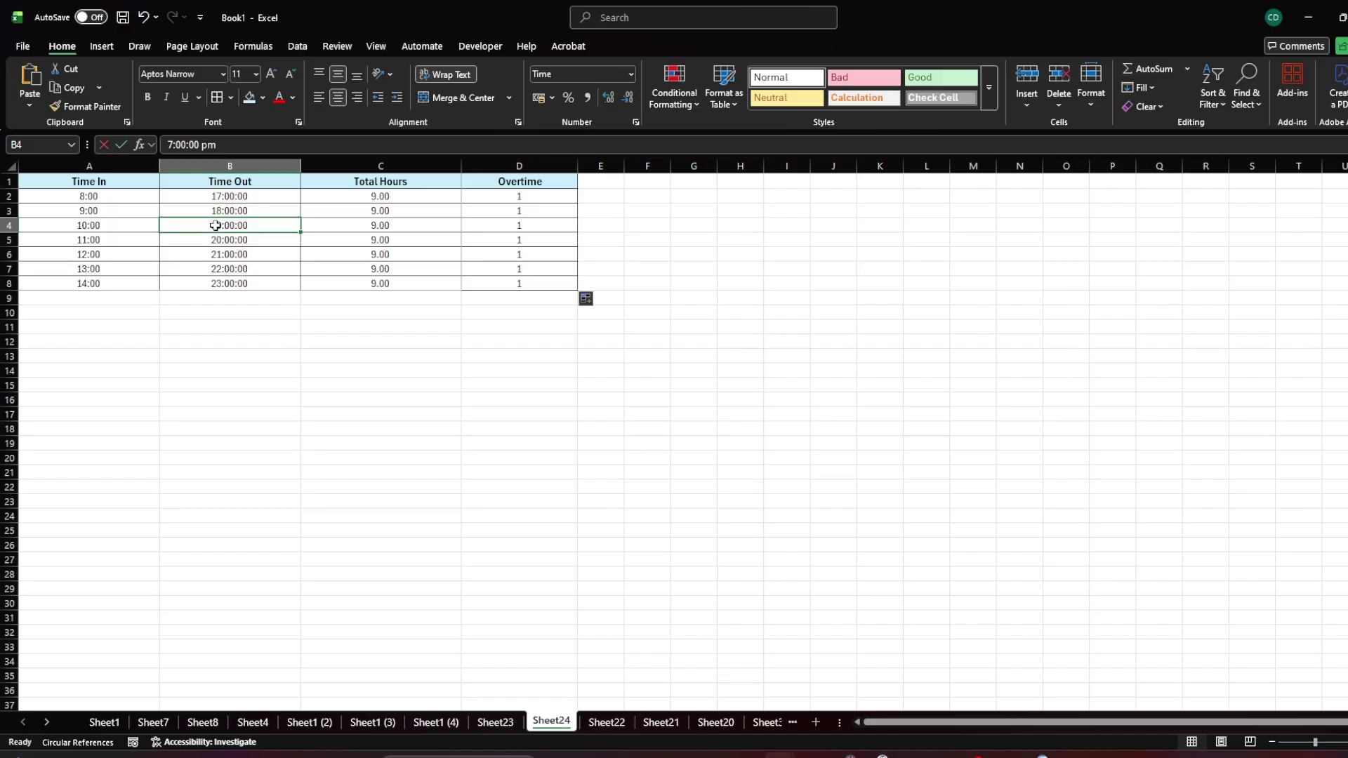
{"action": "double_click", "coordinate": [215, 225]}
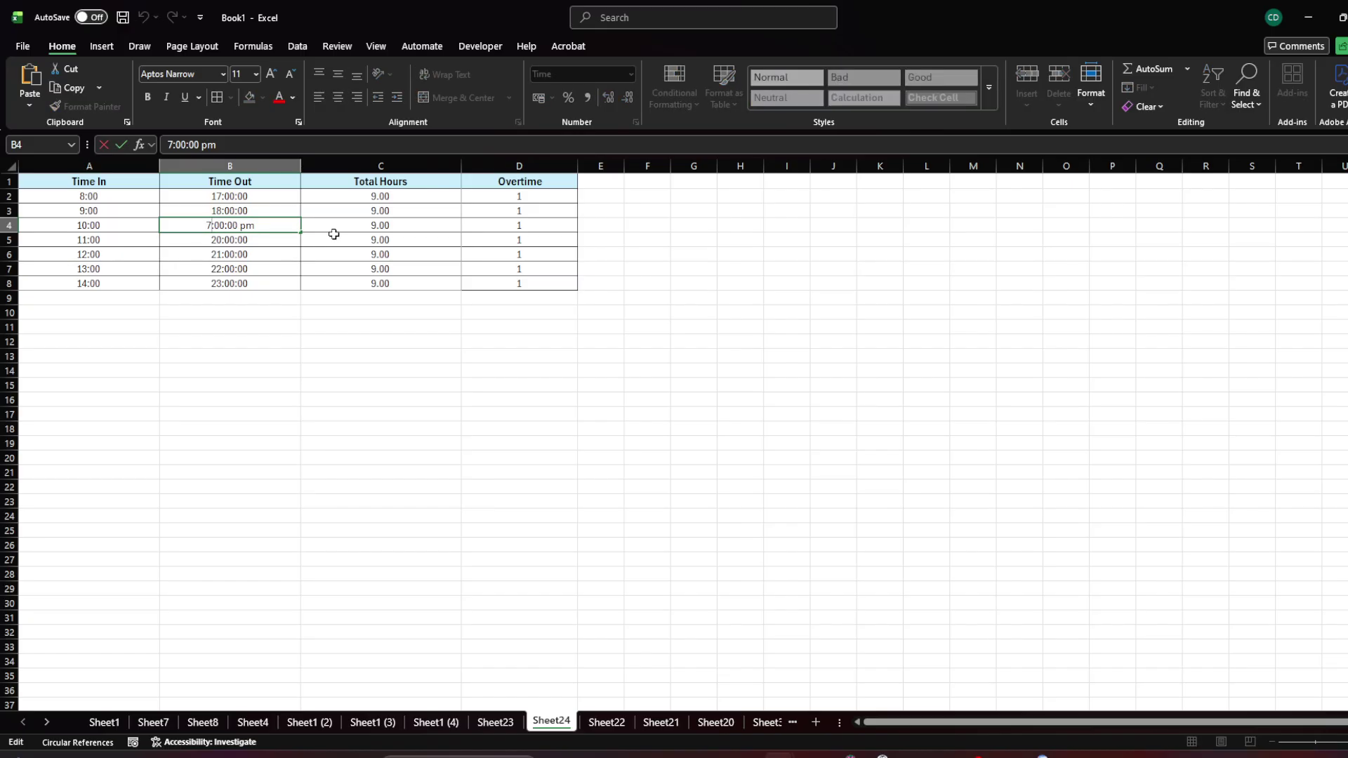
{"action": "key", "text": "BackSpace"}
{"action": "type", "text": "9"}
{"action": "key", "text": "Return"}
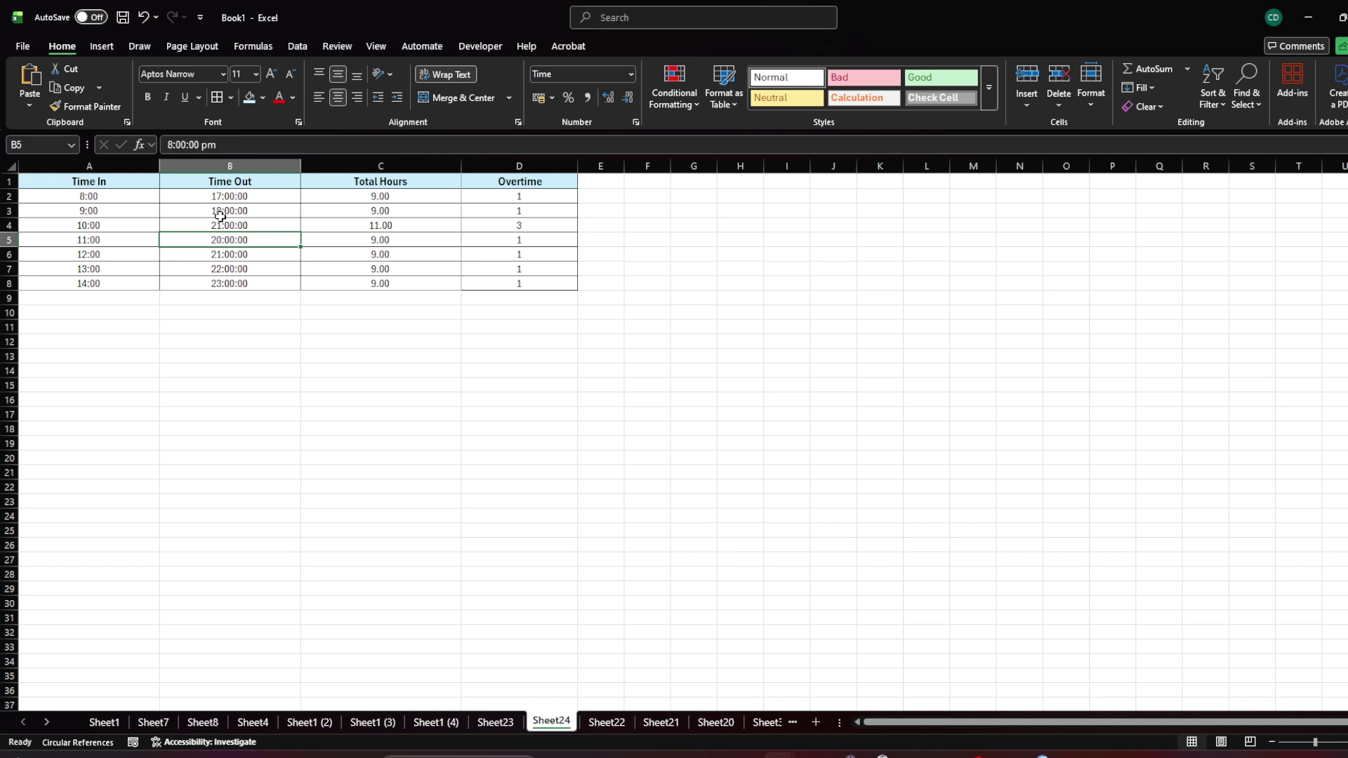
Change the Time Out in B7 to 11:00:00 pm
{"action": "left_click", "coordinate": [217, 264]}
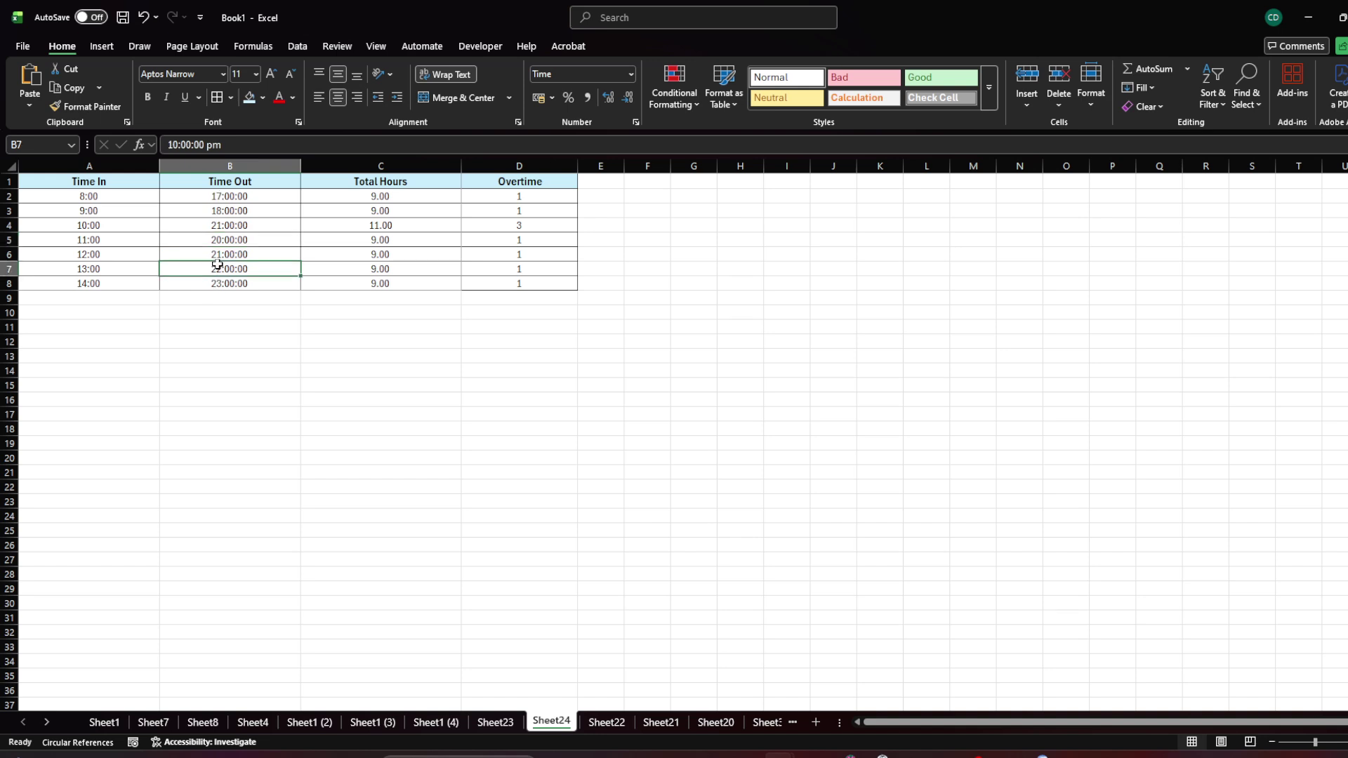
{"action": "double_click", "coordinate": [219, 266]}
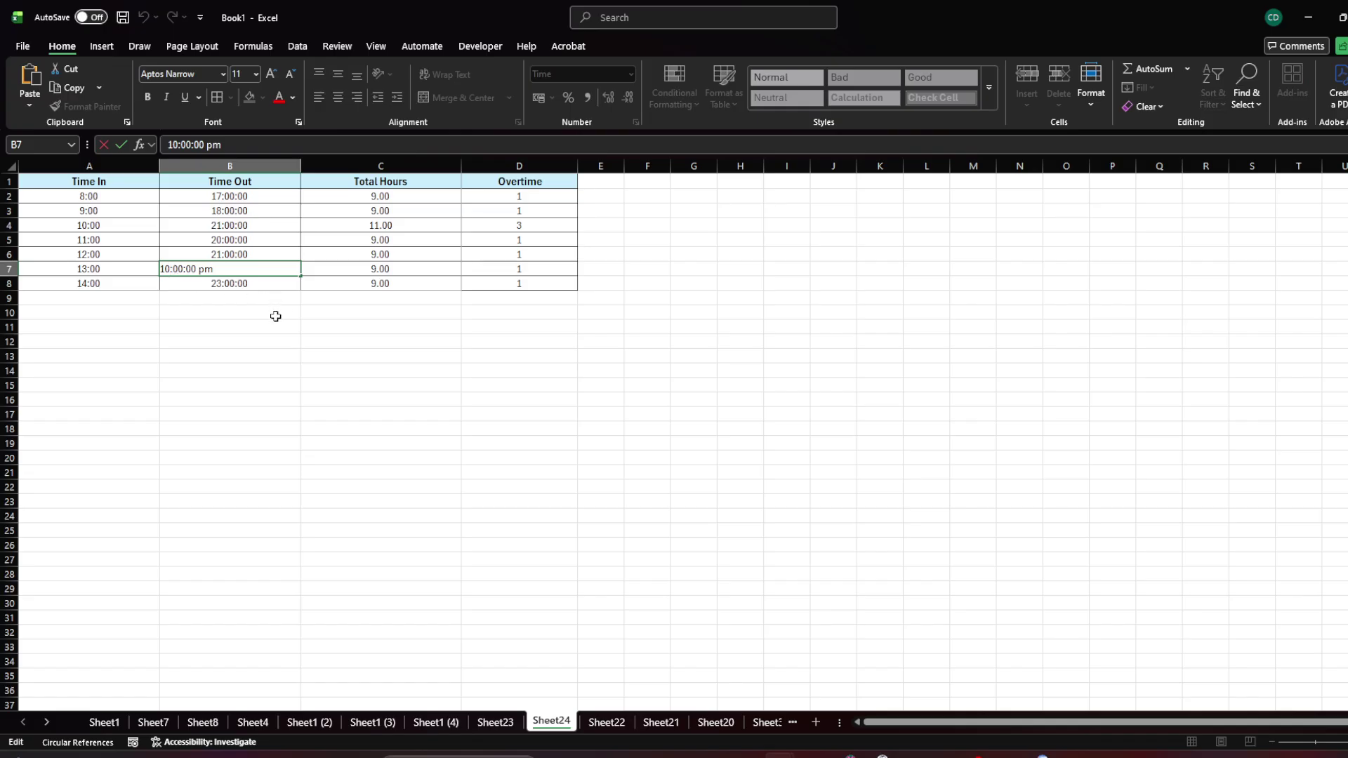
{"action": "key", "text": "BackSpace"}
{"action": "type", "text": "1"}
{"action": "left_click", "coordinate": [232, 341]}
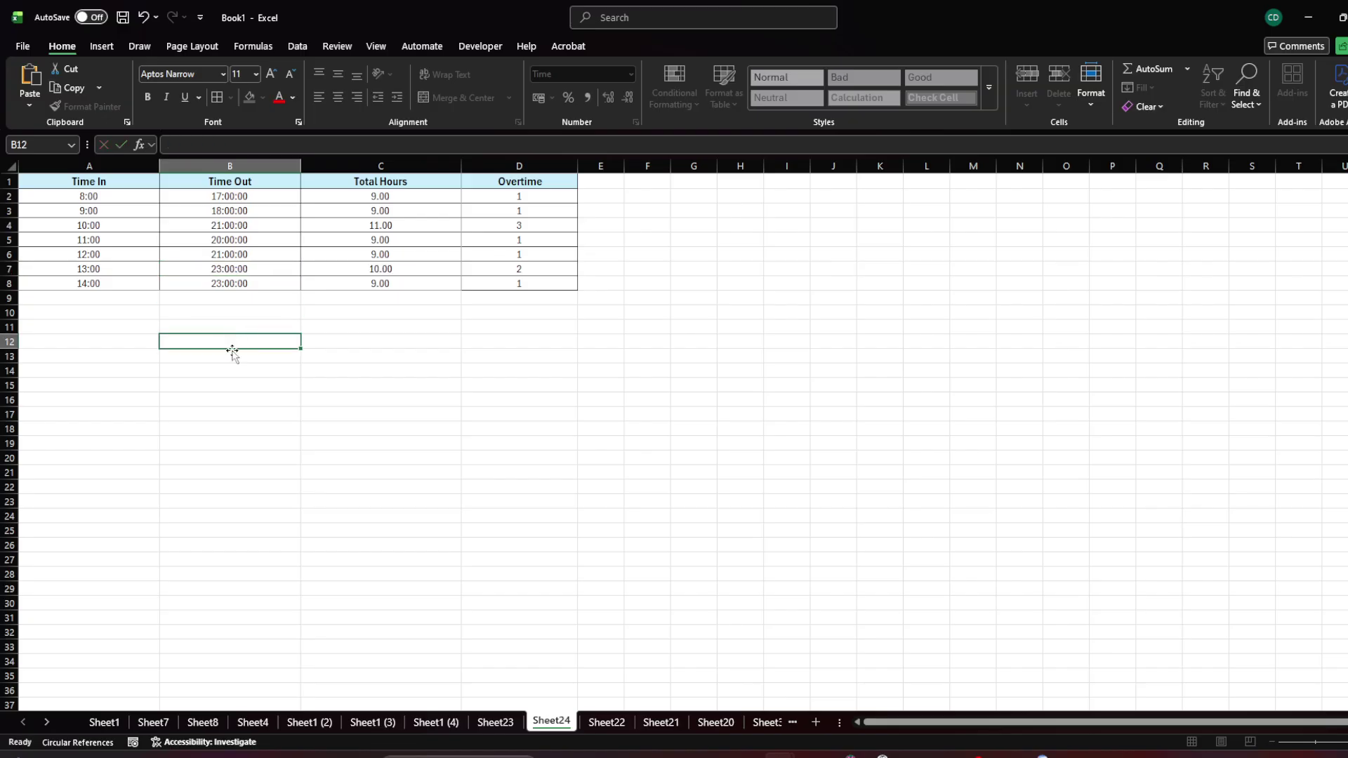